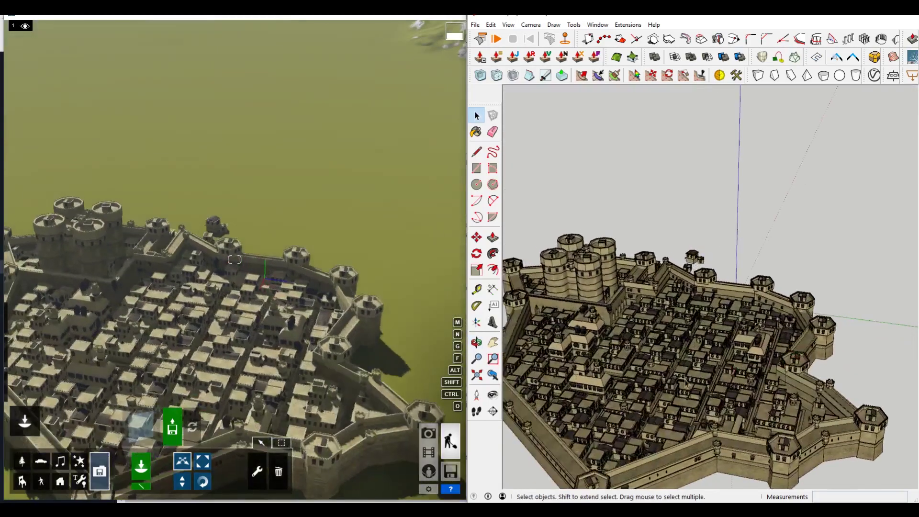
pyautogui.scroll(6, 732, 368)
pyautogui.scroll(2, 659, 380)
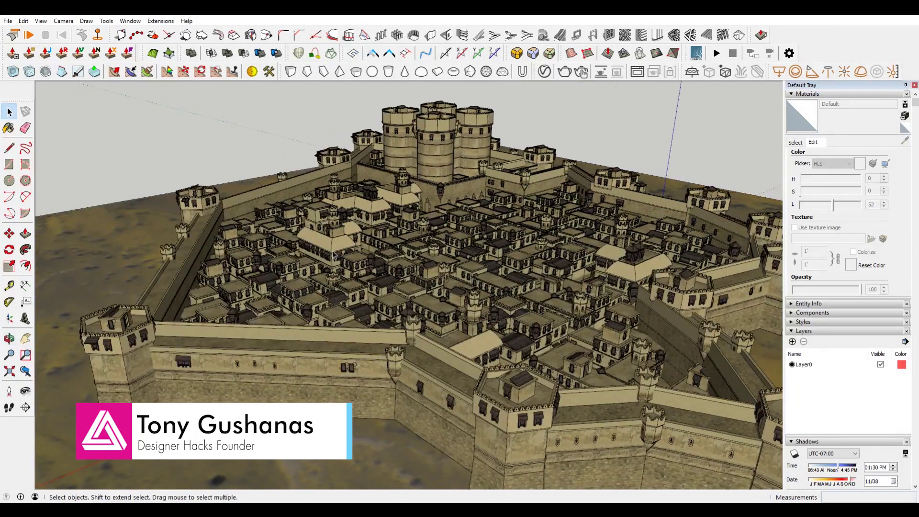
pyautogui.moveTo(436, 263); pyautogui.dragTo(460, 263, button='middle')
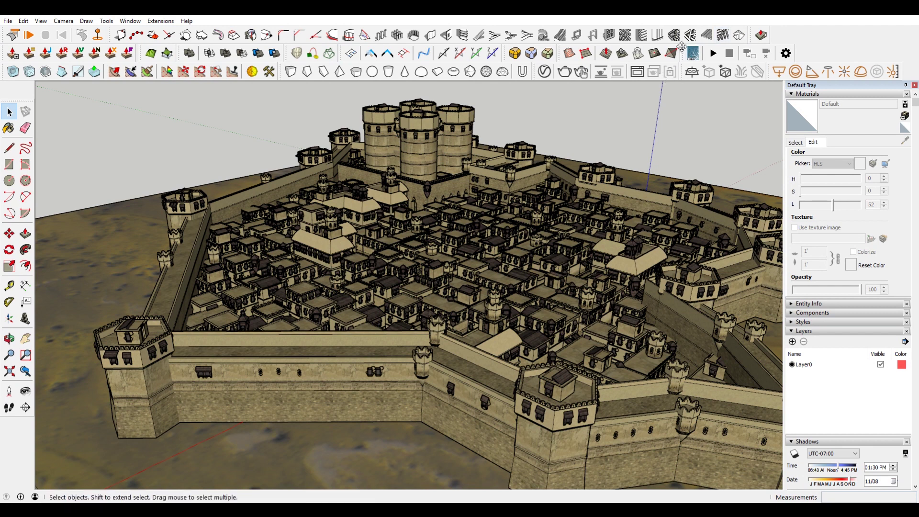
# Float the Lumion LiveSync toolbar over the model and dock it back among the other toolbars
pyautogui.moveTo(681, 47); pyautogui.dragTo(498, 115)
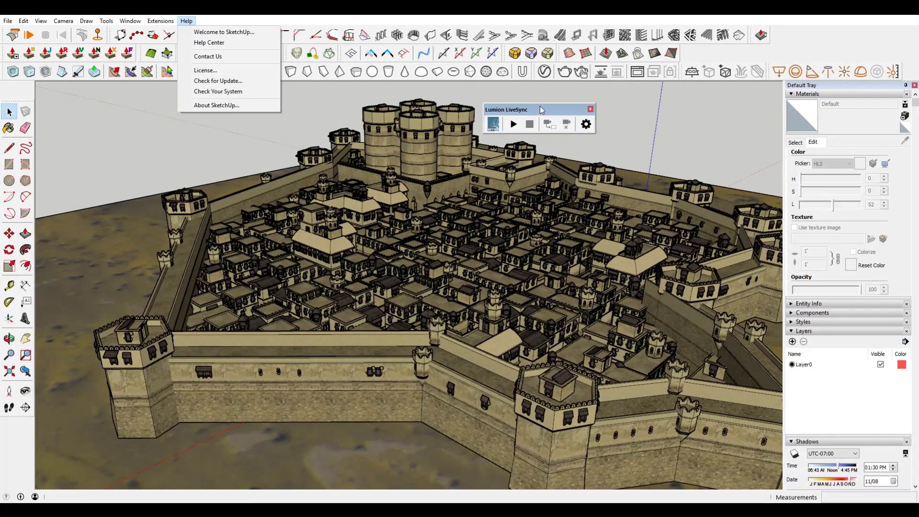
pyautogui.click(542, 110)
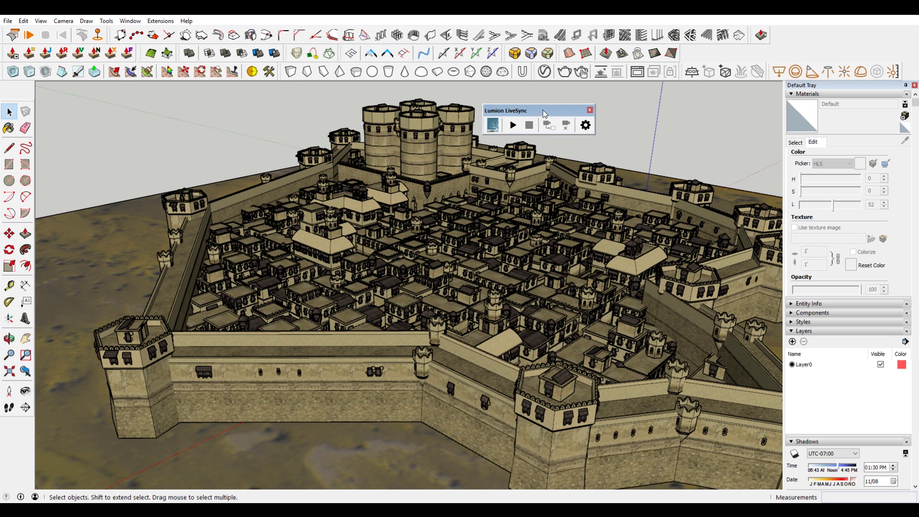
pyautogui.moveTo(545, 113); pyautogui.dragTo(747, 49)
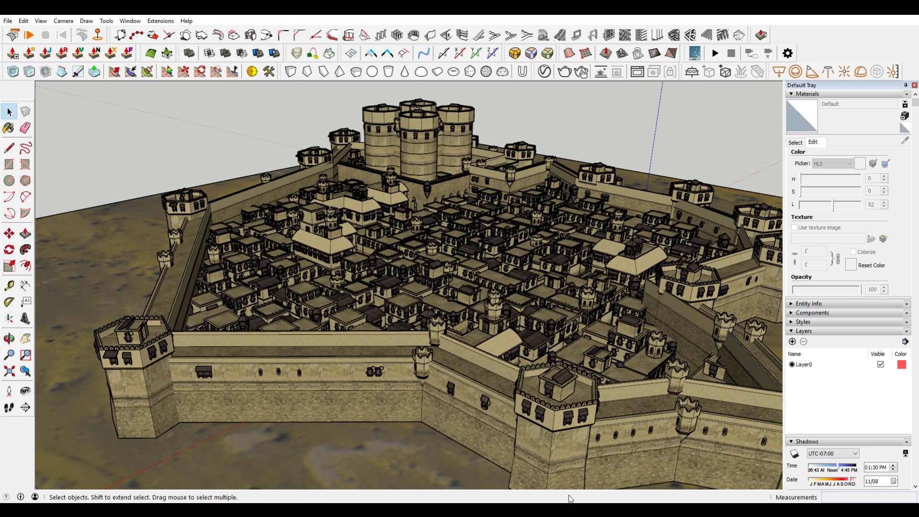
# Switch to Lumion and create a new scene from the Mountain Range template
pyautogui.moveTo(522, 501)
pyautogui.click(503, 474)
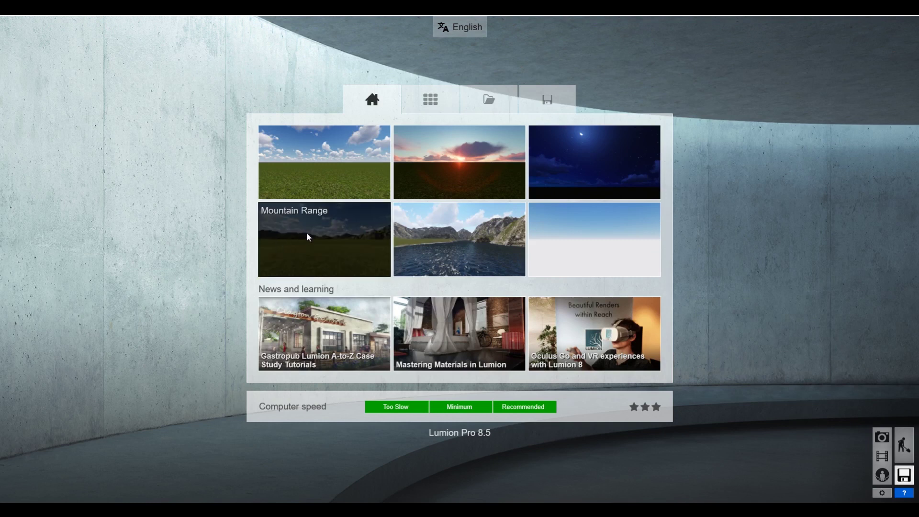
pyautogui.click(327, 236)
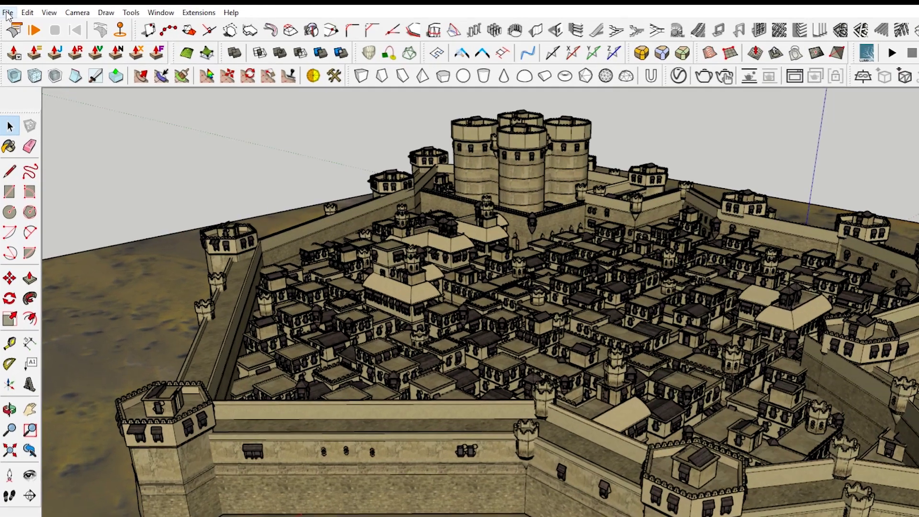
# In SketchUp, save the model as PersianCity and start LiveSync to view it in Lumion
pyautogui.click(8, 20)
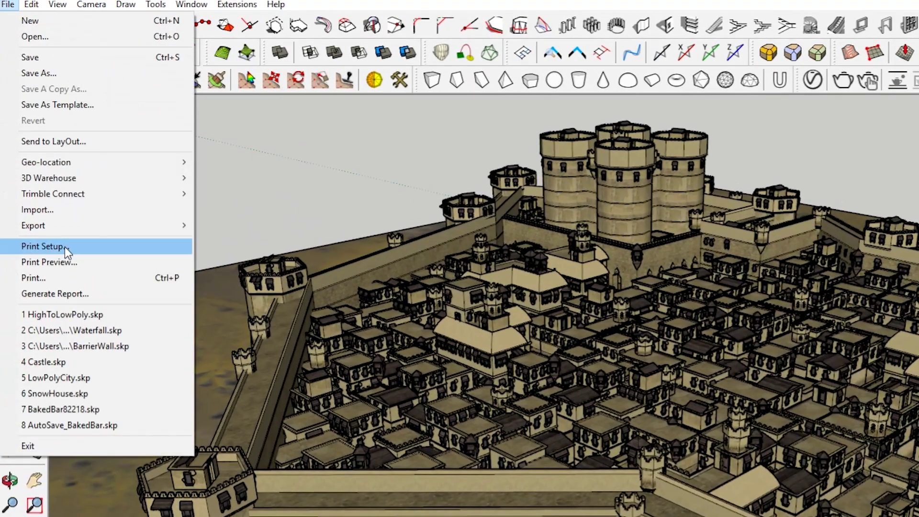
pyautogui.click(83, 74)
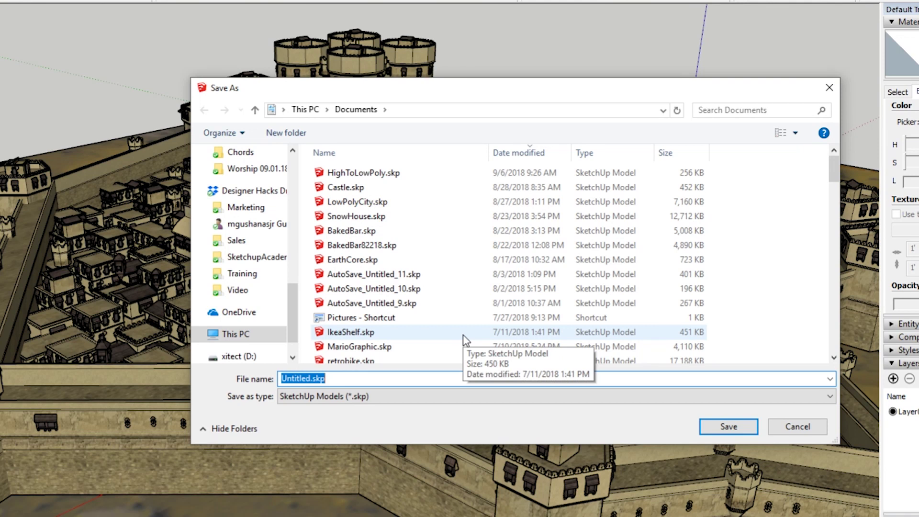
pyautogui.write('PersianCity')
pyautogui.press('Return')
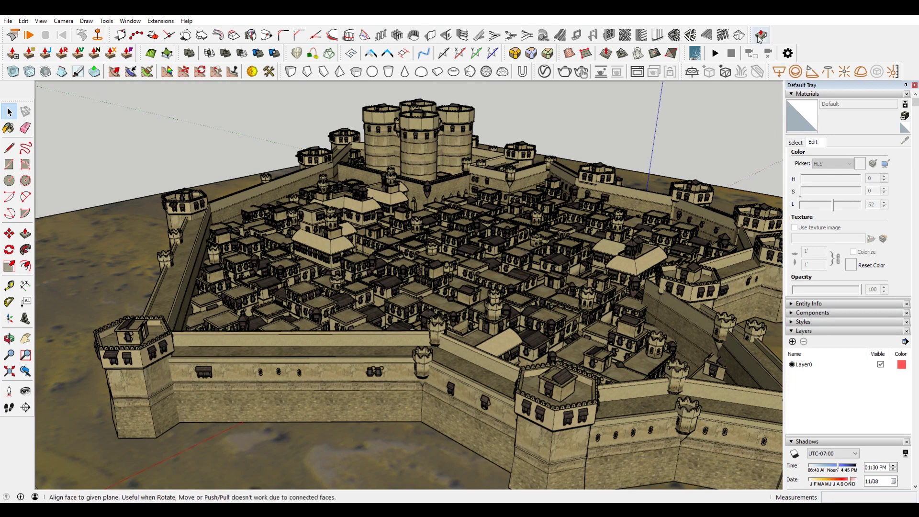
pyautogui.click(690, 55)
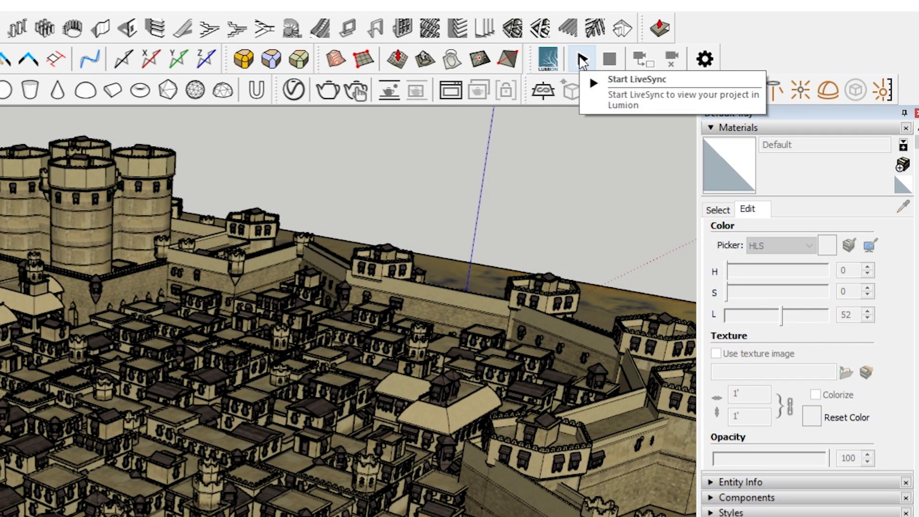
pyautogui.click(583, 60)
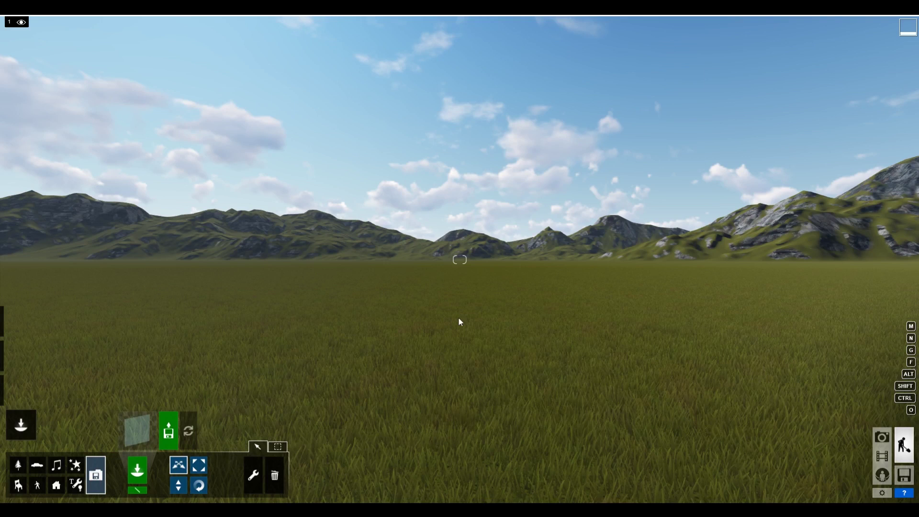
# Fly around the synced walled city in Lumion to examine its buildings, walls and surrounding ground from several distances
pyautogui.moveTo(525, 136); pyautogui.dragTo(524, 225, button='right')
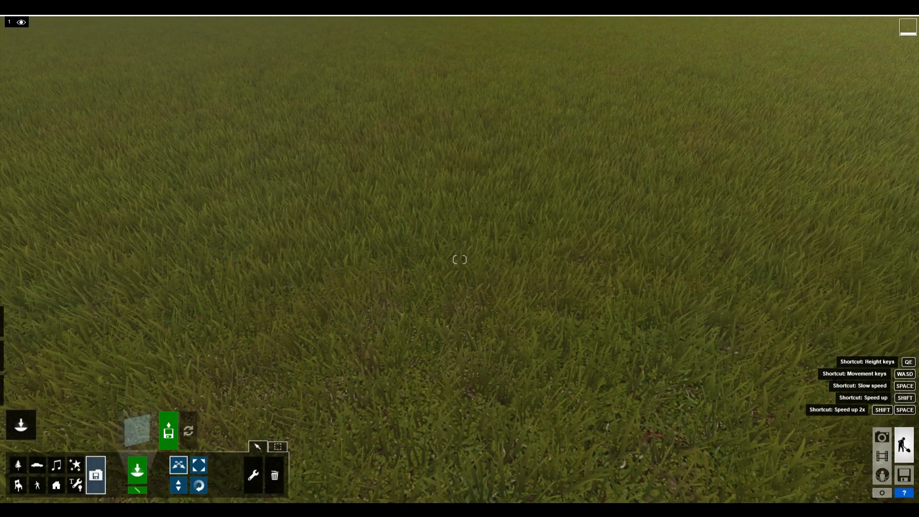
pyautogui.press('w')
pyautogui.moveTo(519, 191); pyautogui.dragTo(603, 124, button='right')
pyautogui.press('s')
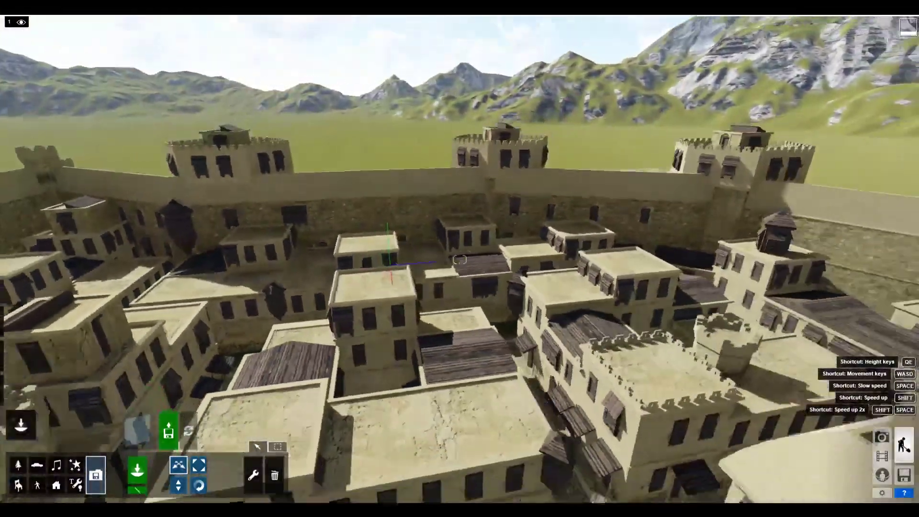
pyautogui.press('s')
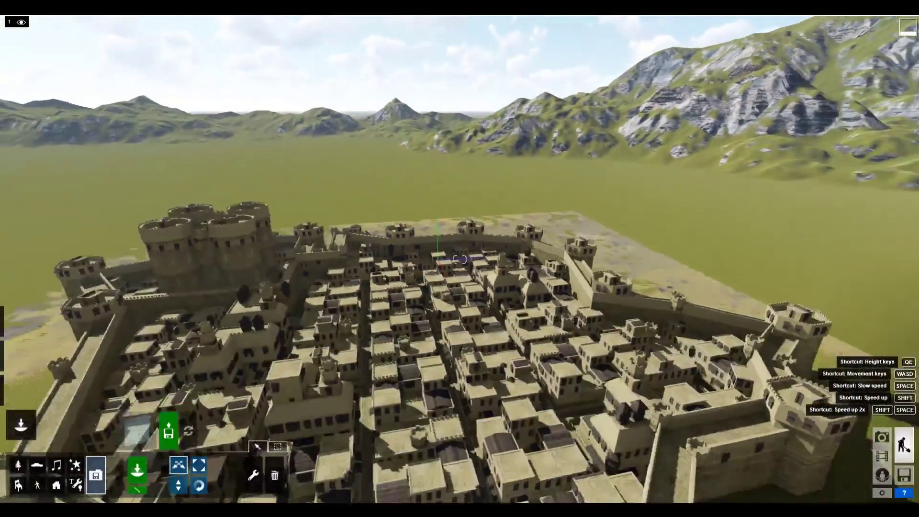
pyautogui.press('s')
pyautogui.moveTo(459, 259); pyautogui.dragTo(423, 354, button='right')
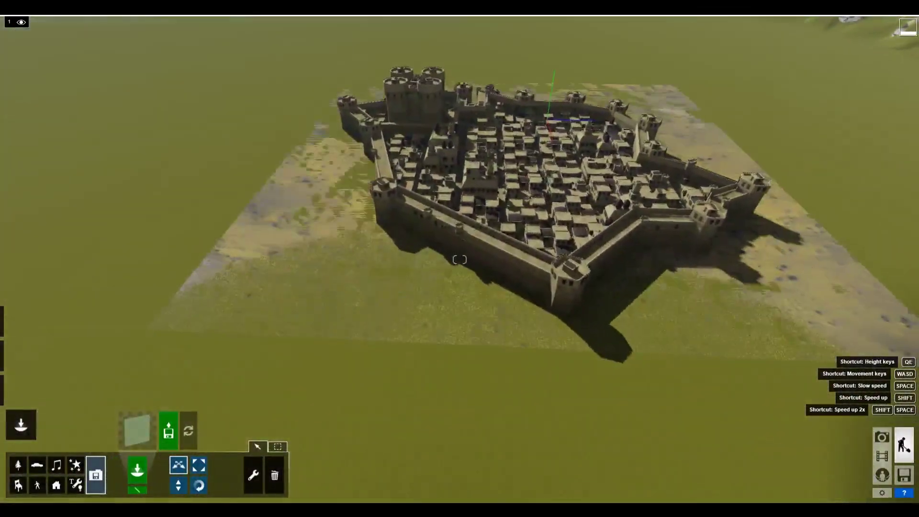
pyautogui.press('w')
pyautogui.press('w')
pyautogui.moveTo(460, 259); pyautogui.dragTo(467, 191, button='right')
pyautogui.press('s')
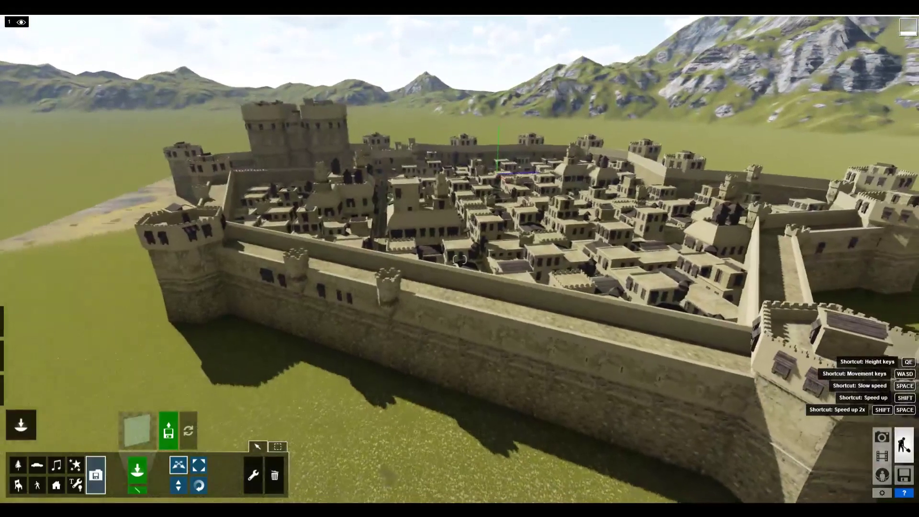
pyautogui.press('s')
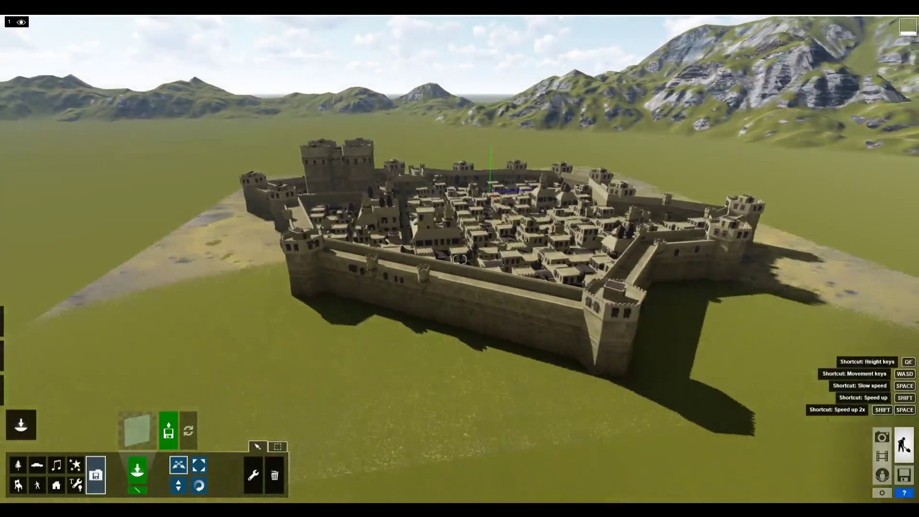
pyautogui.moveTo(404, 115); pyautogui.dragTo(697, 266, button='right')
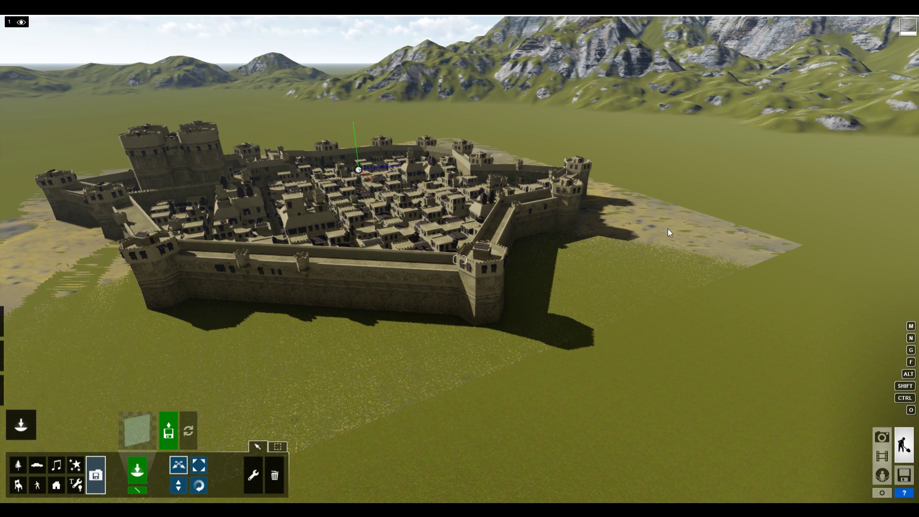
pyautogui.moveTo(668, 233); pyautogui.dragTo(551, 237, button='right')
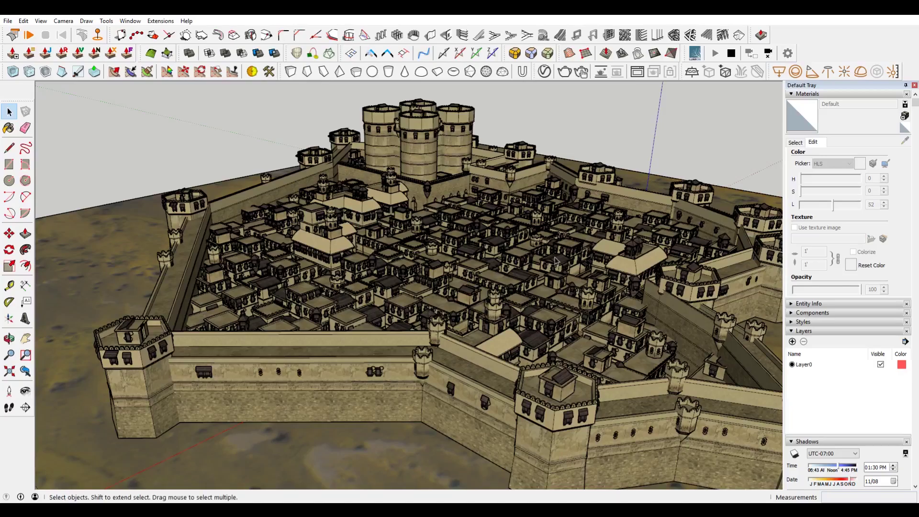
# Back in SketchUp, open the city group for editing and select everything to see how the model is grouped
pyautogui.hotkey('ctrl', 'a')
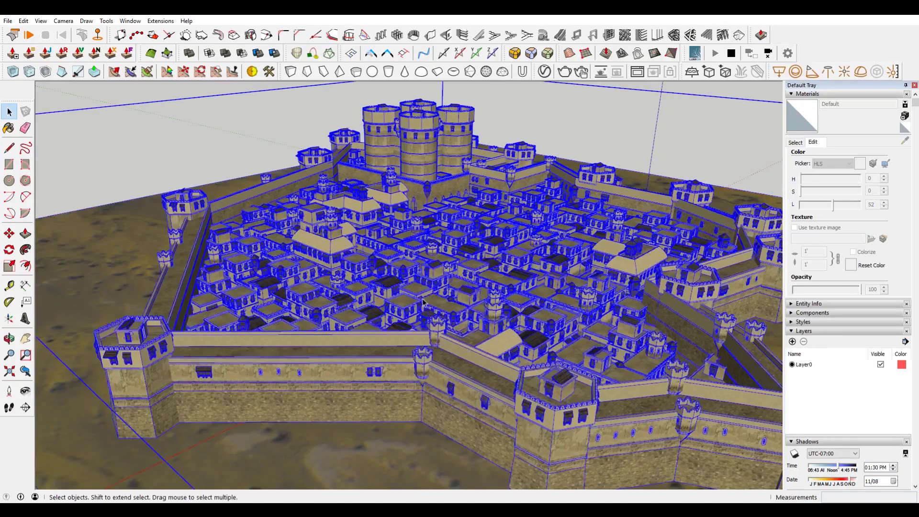
pyautogui.scroll(-3, 386, 165)
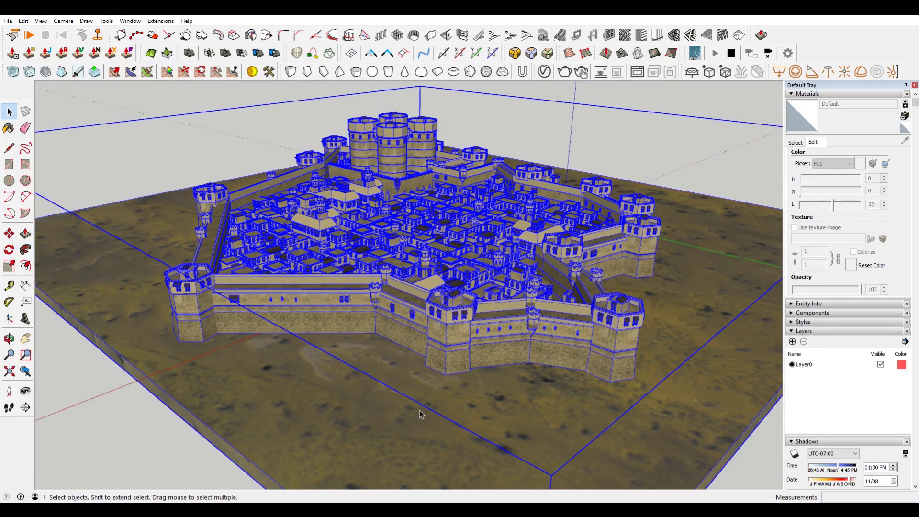
pyautogui.hotkey('ctrl', 't')
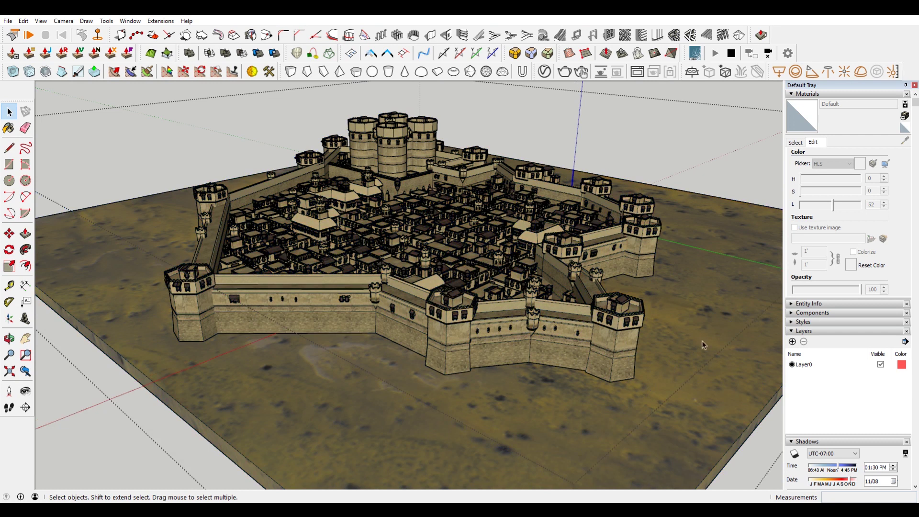
pyautogui.hotkey('ctrl', 'a')
pyautogui.scroll(-3, 682, 316)
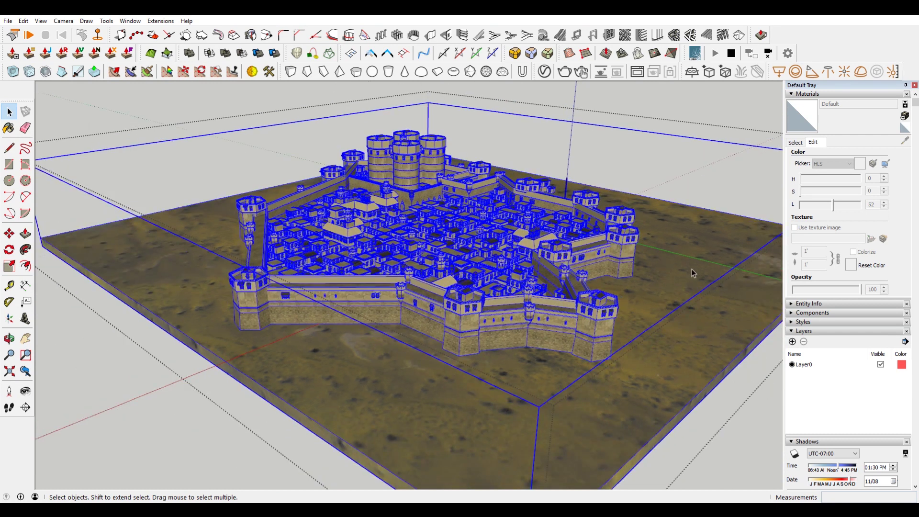
pyautogui.hotkey('ctrl', 't')
# Delete the ground terrain surrounding the walled city and close the group
pyautogui.click(682, 337)
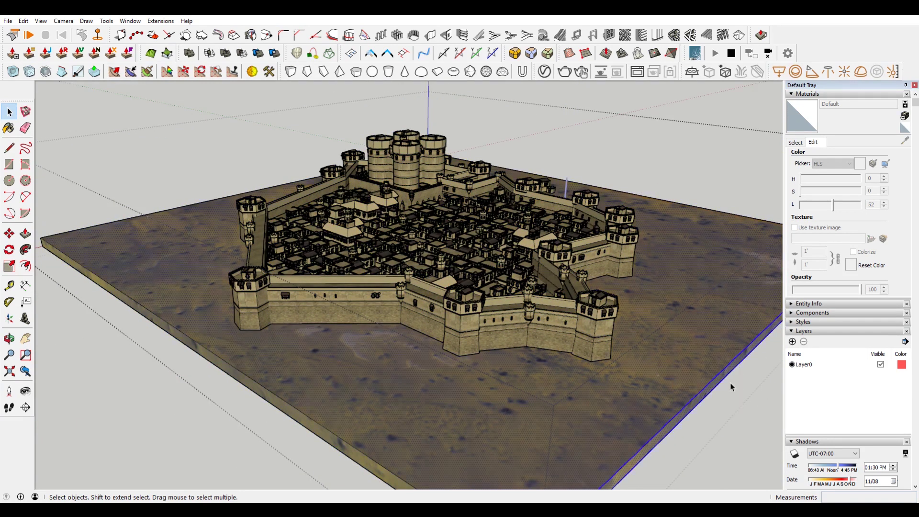
pyautogui.click(713, 346)
pyautogui.click(738, 414)
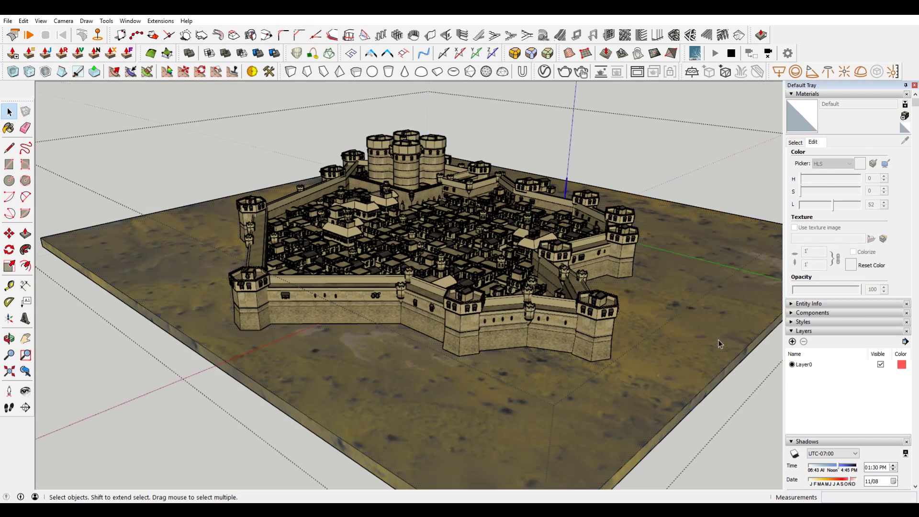
pyautogui.doubleClick(726, 346)
pyautogui.click(726, 346)
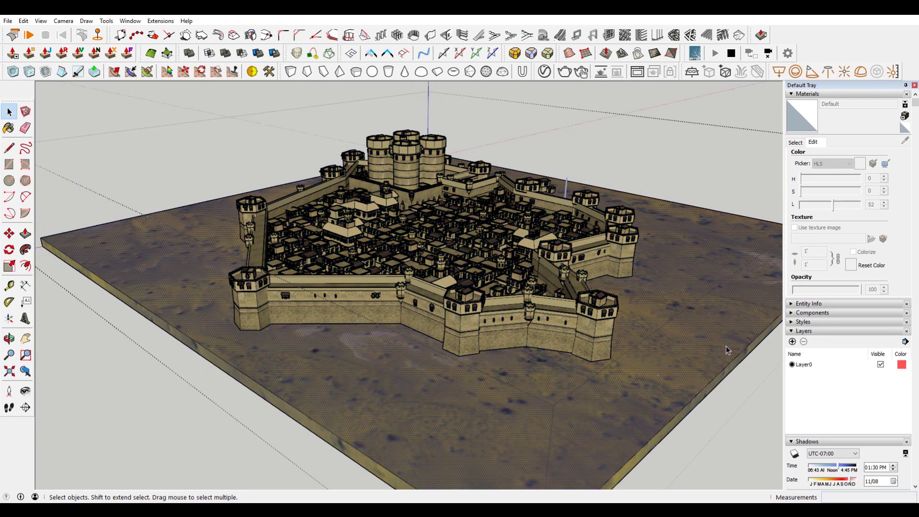
pyautogui.click(728, 346)
pyautogui.press('Delete')
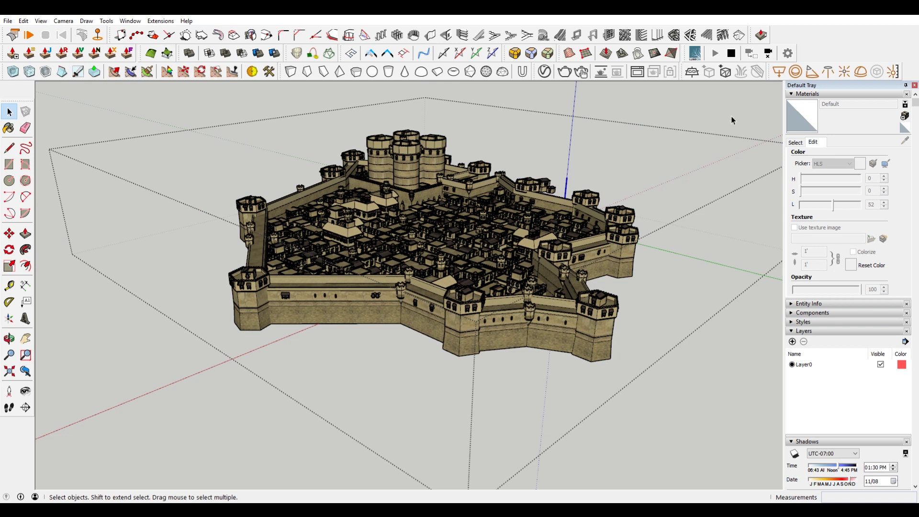
pyautogui.click(732, 120)
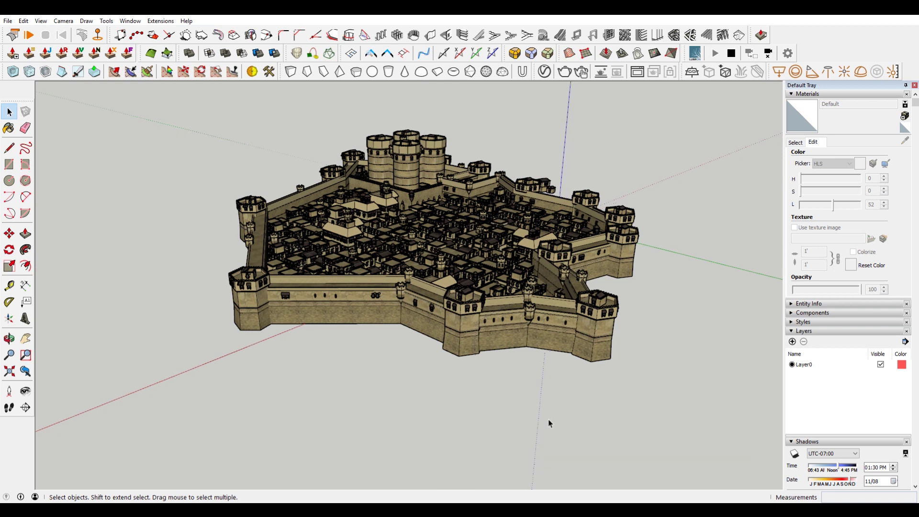
# Switch to Lumion to inspect the live-updated city and its surroundings up close, and return to SketchUp
pyautogui.moveTo(530, 510)
pyautogui.click(537, 474)
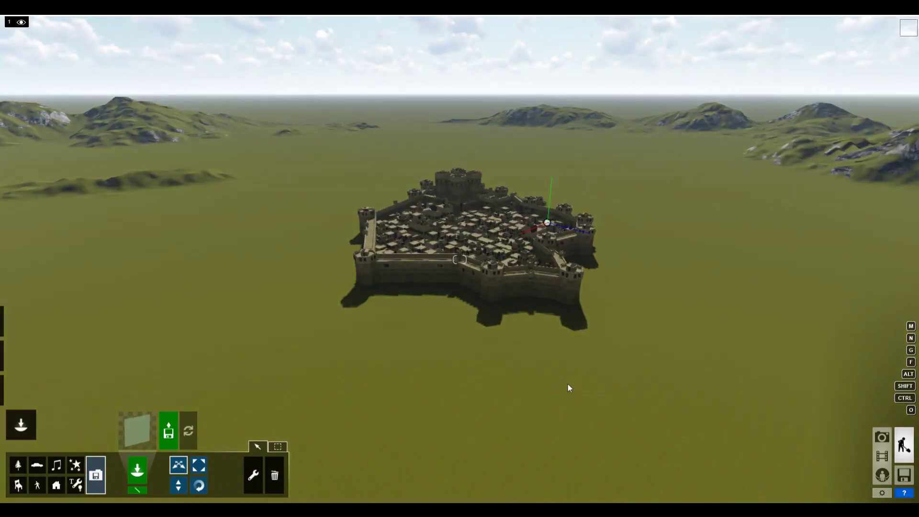
pyautogui.press('w')
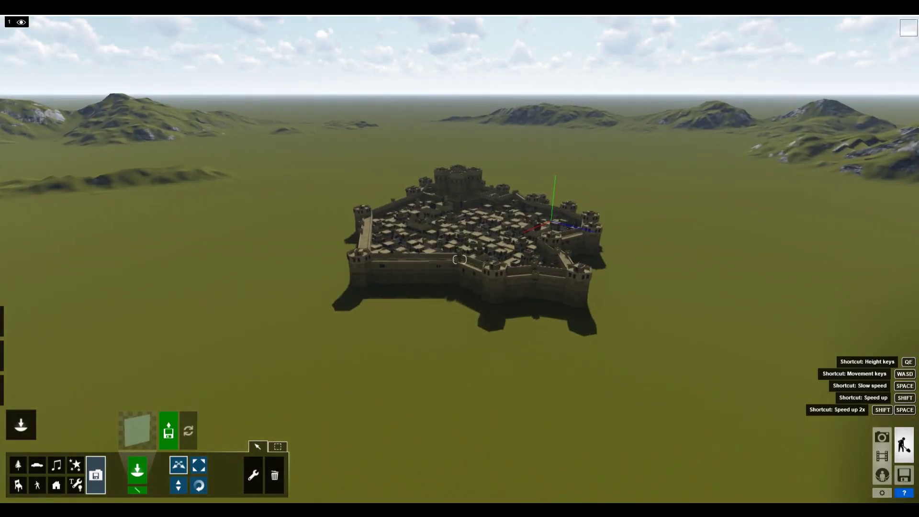
pyautogui.hotkey('shift', 'w')
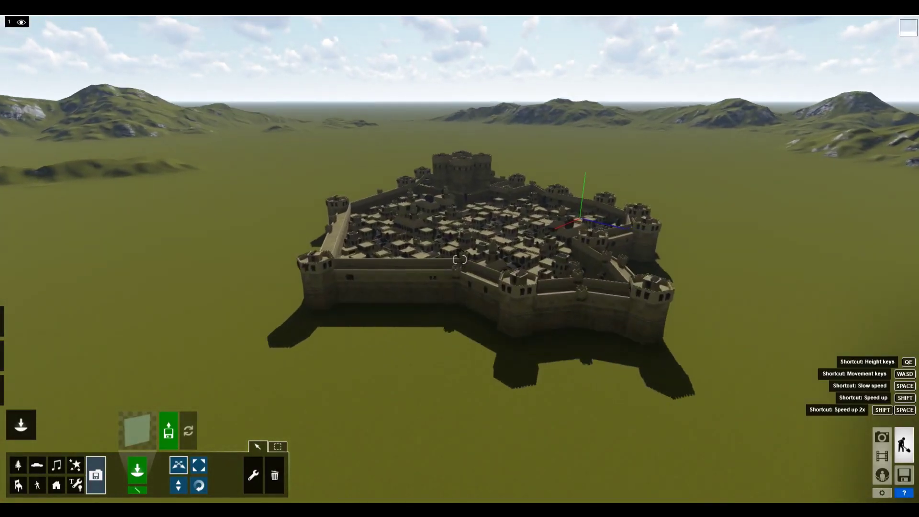
pyautogui.moveTo(369, 471); pyautogui.dragTo(405, 402, button='right')
pyautogui.press('a')
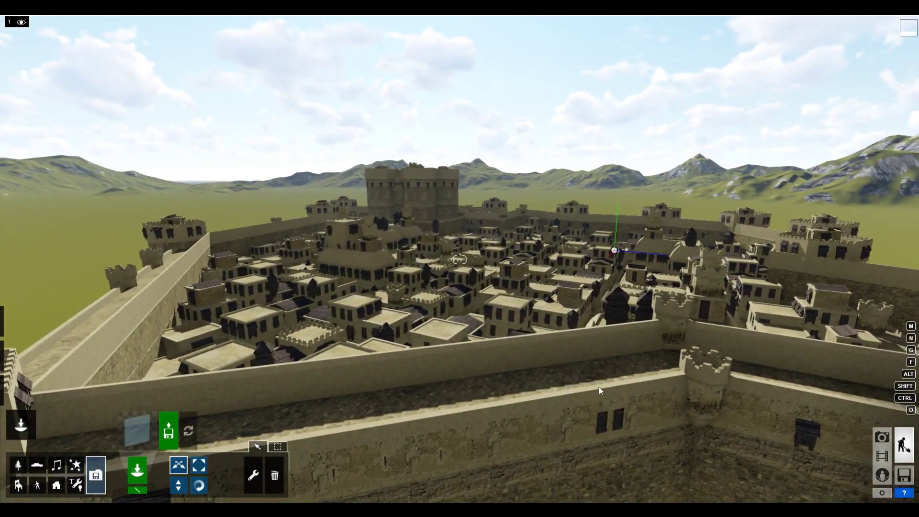
pyautogui.press('s')
pyautogui.moveTo(543, 263); pyautogui.dragTo(543, 264, button='right')
pyautogui.moveTo(404, 359); pyautogui.dragTo(433, 384, button='right')
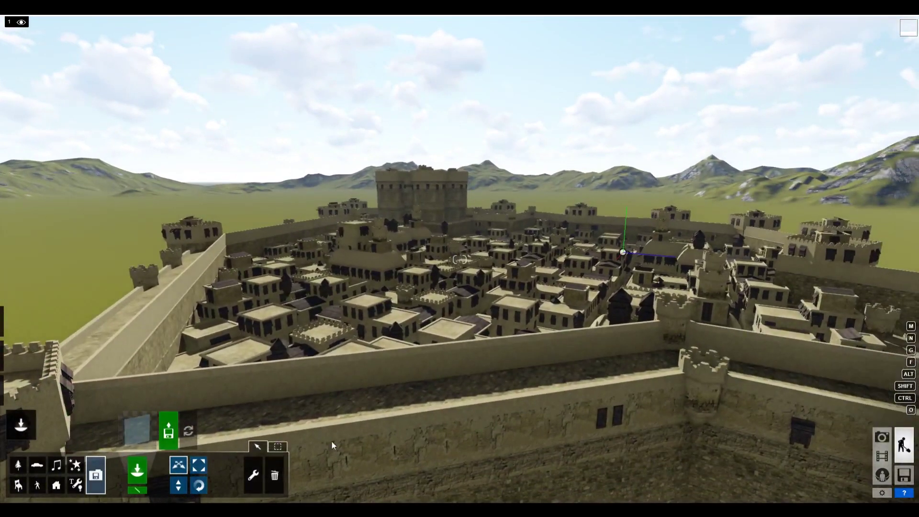
pyautogui.hotkey('alt', 'Tab')
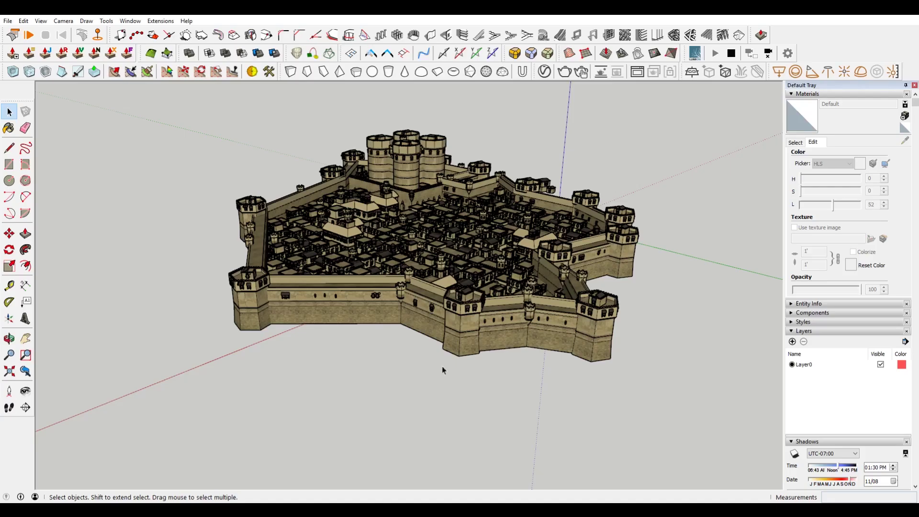
# Turn off LiveSync camera synchronization so the Lumion view can move independently of the SketchUp model view
pyautogui.rightClick(444, 257)
pyautogui.press('Escape')
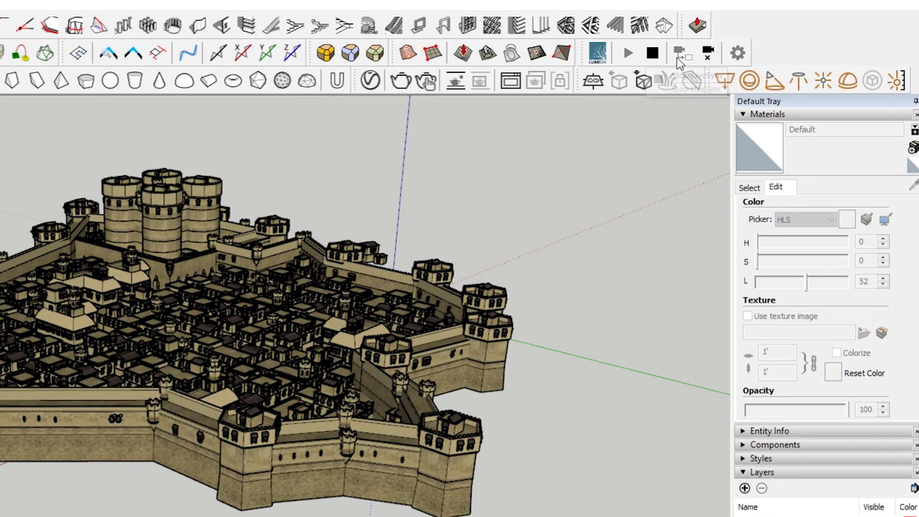
pyautogui.click(708, 53)
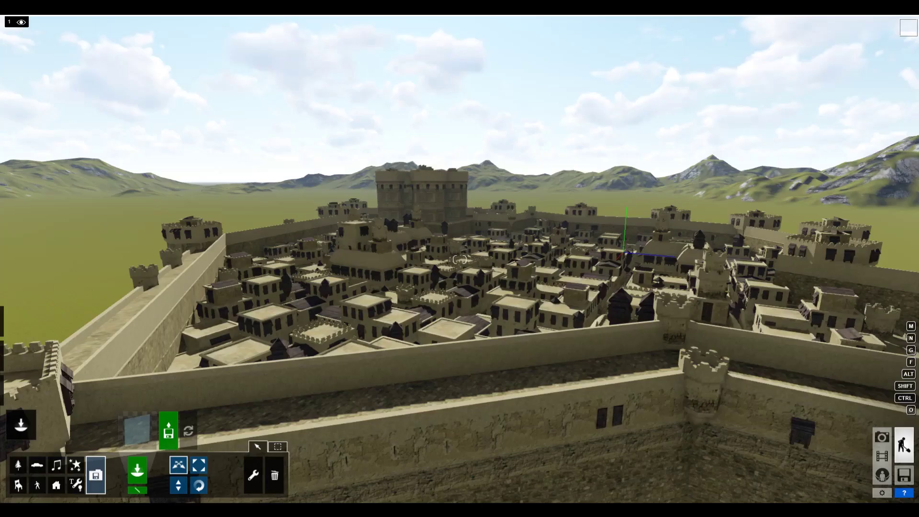
# Switch to Lumion and fly around the outside of the walled city to examine its walls, towers and mountain surroundings
pyautogui.press('s')
pyautogui.press('a')
pyautogui.press('w')
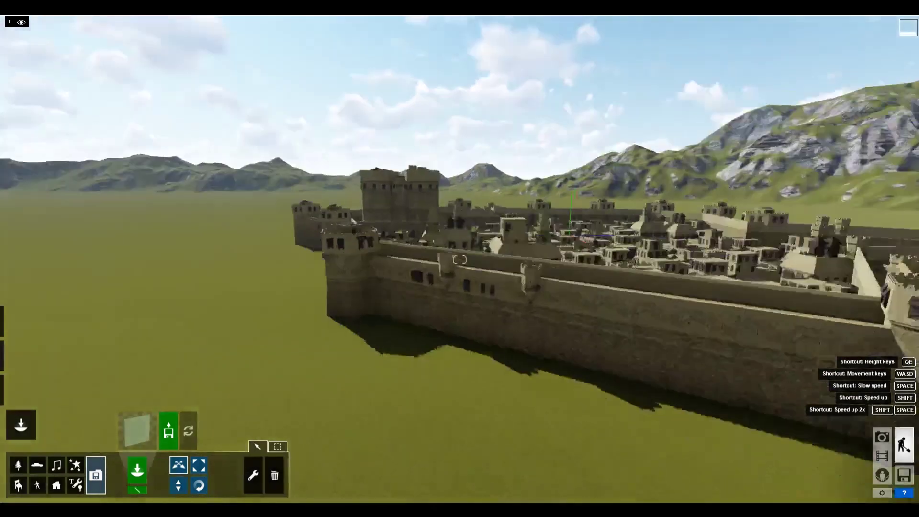
pyautogui.press('w')
pyautogui.moveTo(356, 378); pyautogui.dragTo(372, 366, button='right')
pyautogui.press('s')
pyautogui.press('a')
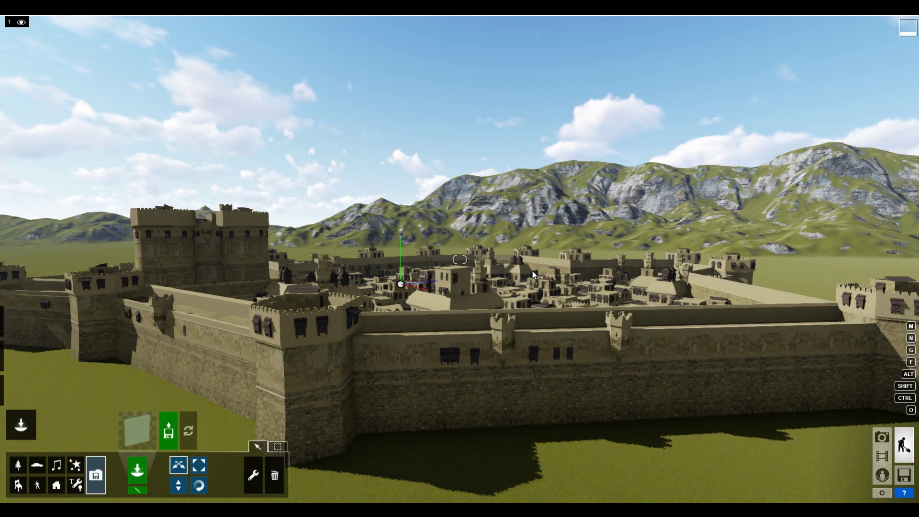
pyautogui.press('w')
pyautogui.press('d')
pyautogui.moveTo(534, 274); pyautogui.dragTo(454, 325, button='right')
pyautogui.press('d')
pyautogui.press('d')
pyautogui.press('d')
pyautogui.press('w')
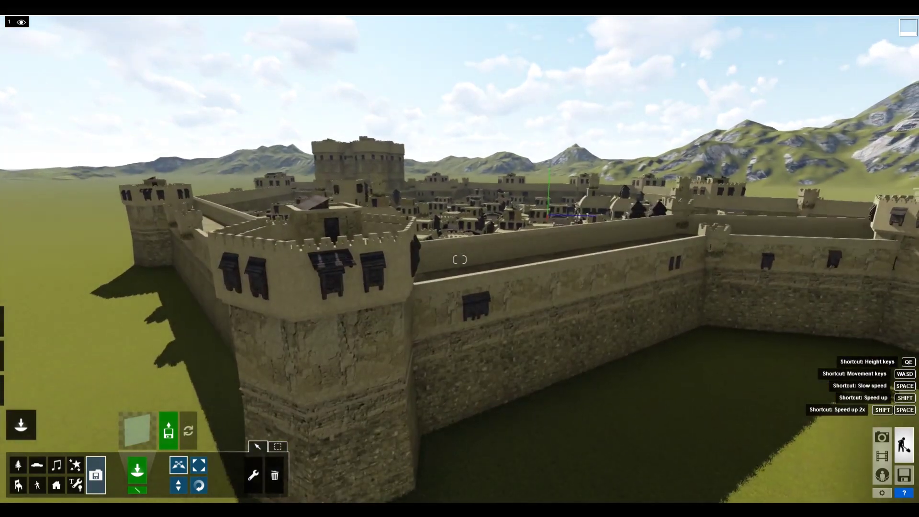
pyautogui.moveTo(460, 259); pyautogui.dragTo(533, 274, button='right')
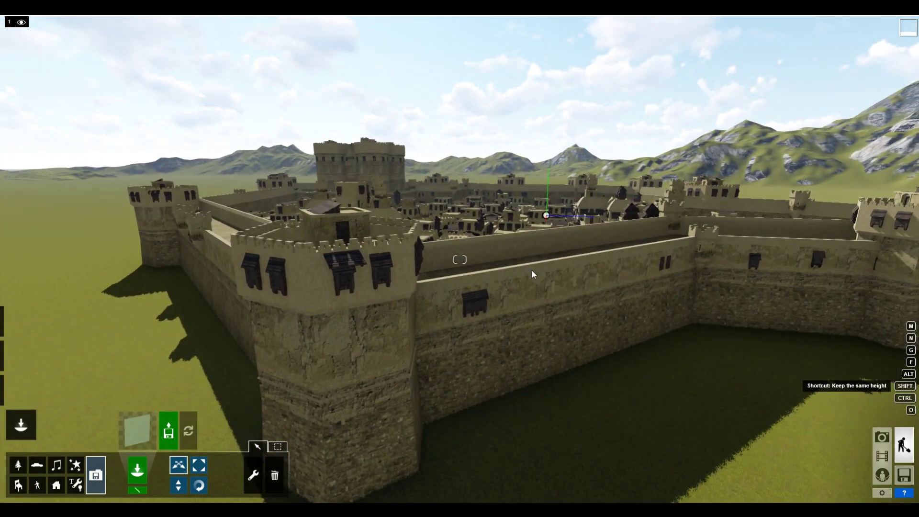
pyautogui.press('s')
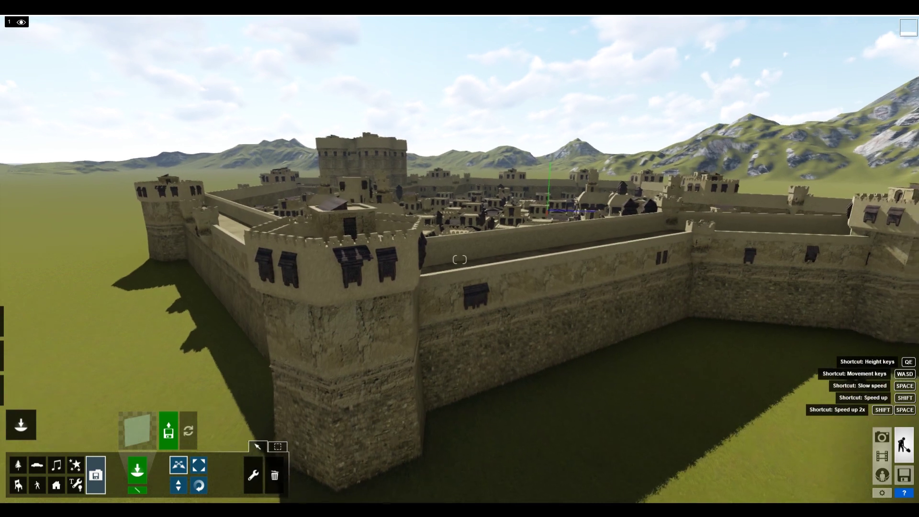
pyautogui.moveTo(653, 258); pyautogui.dragTo(632, 307, button='right')
pyautogui.press('d')
pyautogui.moveTo(574, 306); pyautogui.dragTo(538, 314, button='right')
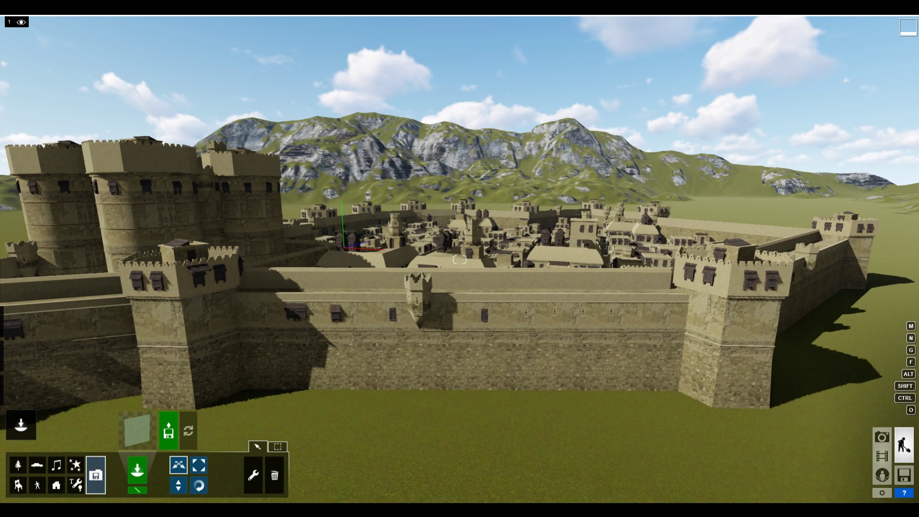
# Return to SketchUp, select the entire walled city to check its extents, and clear the selection
pyautogui.moveTo(365, 510)
pyautogui.click(365, 471)
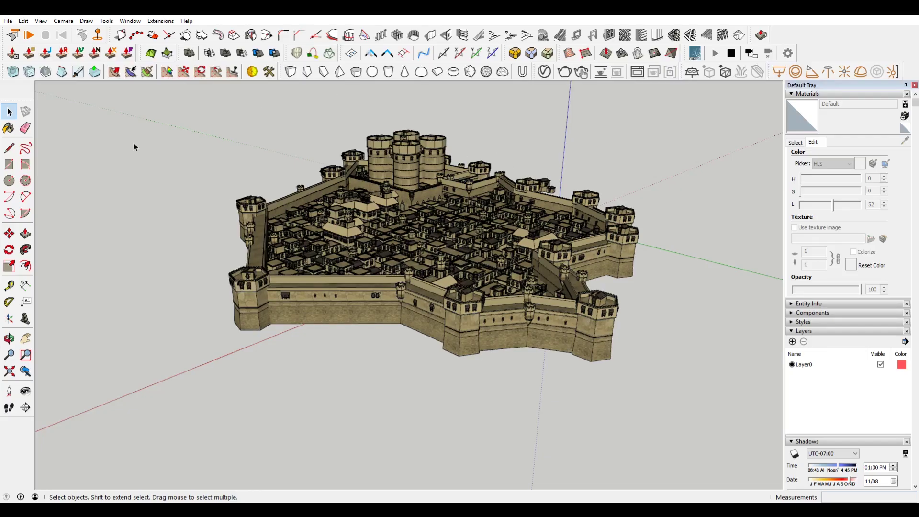
pyautogui.moveTo(184, 118); pyautogui.dragTo(671, 434)
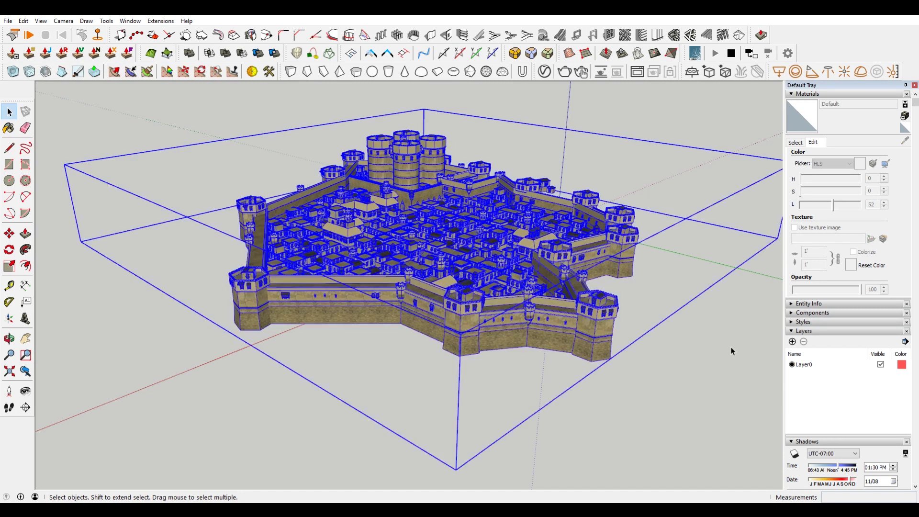
pyautogui.click(731, 351)
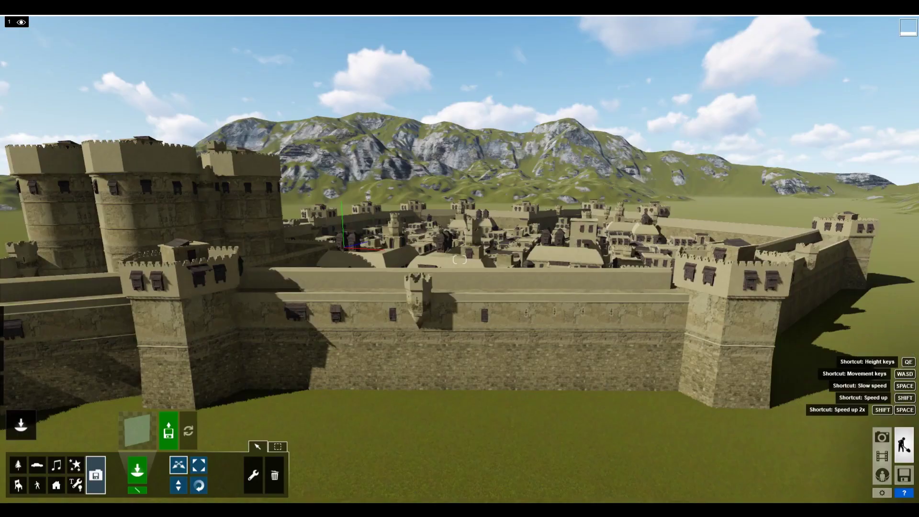
# Switch to Lumion and circle the city walls beside the round keep to view the synced model from another side
pyautogui.press('d')
pyautogui.moveTo(670, 249); pyautogui.dragTo(562, 249, button='right')
pyautogui.moveTo(667, 202); pyautogui.dragTo(570, 233, button='right')
pyautogui.press('d')
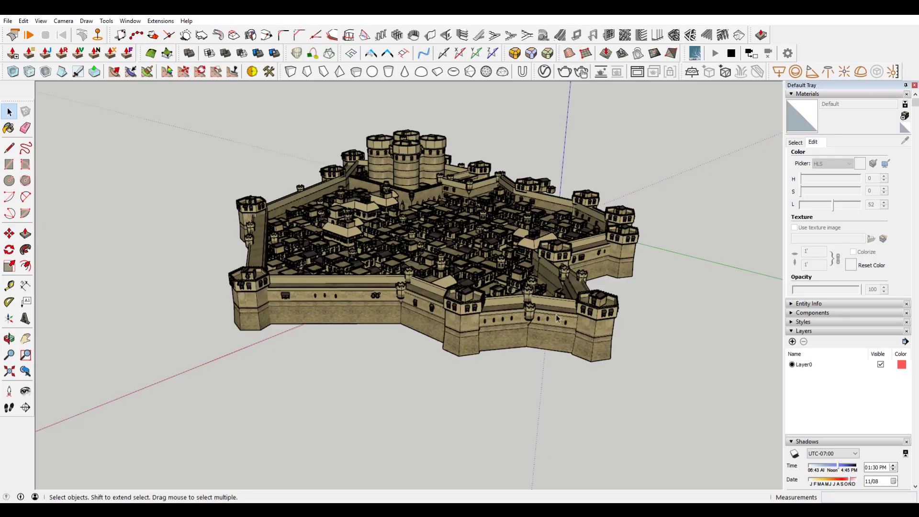
# Back in SketchUp, select the city group by its keep to inspect it, and leave everything deselected
pyautogui.click(403, 146)
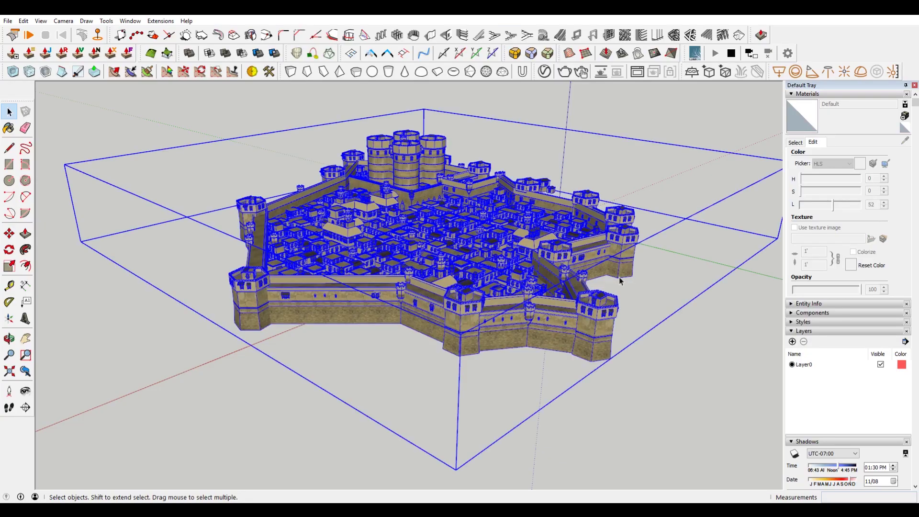
pyautogui.click(726, 392)
pyautogui.rightClick(526, 323)
pyautogui.click(740, 376)
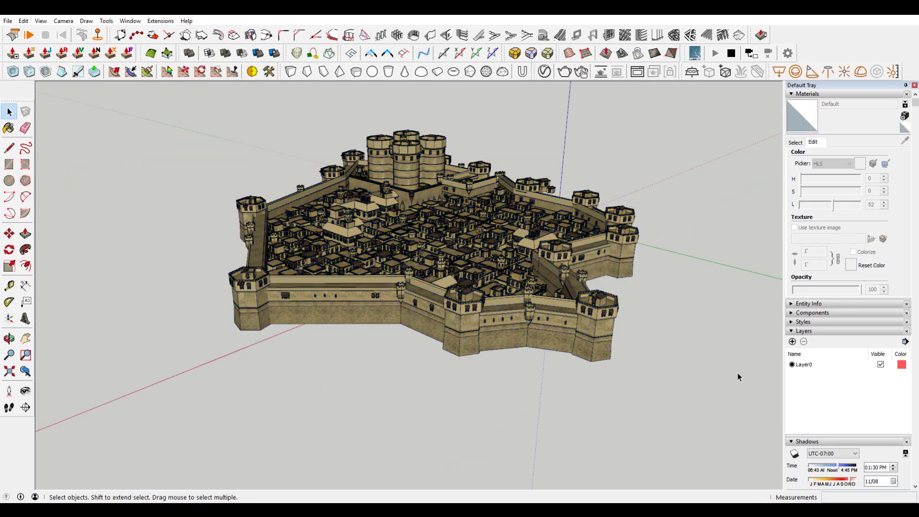